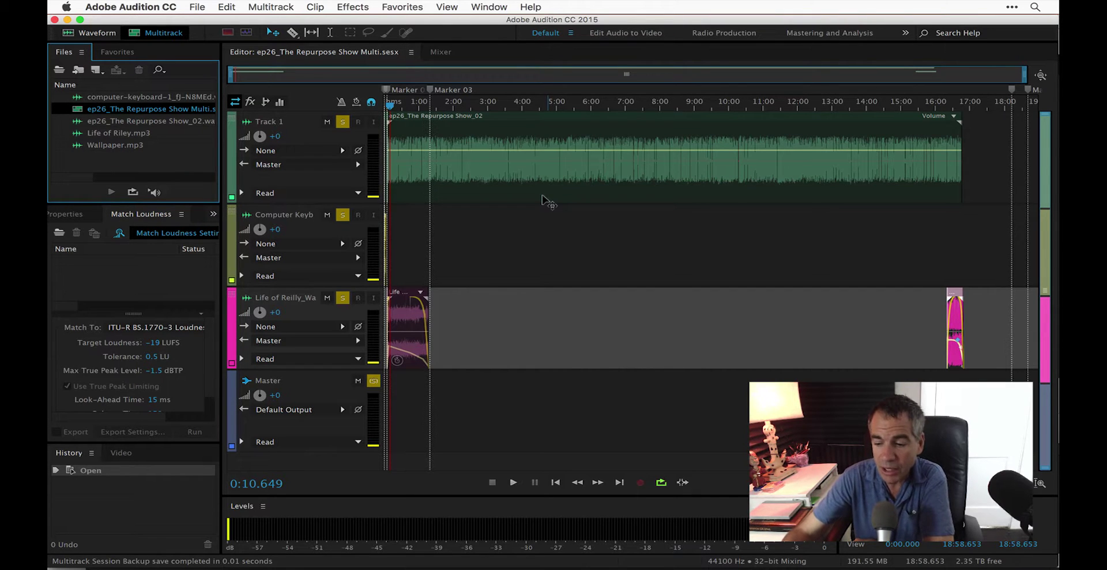
- Zoom the timeline into the first 25 seconds to show the intro clips between Marker 01 and 02
key("equal")
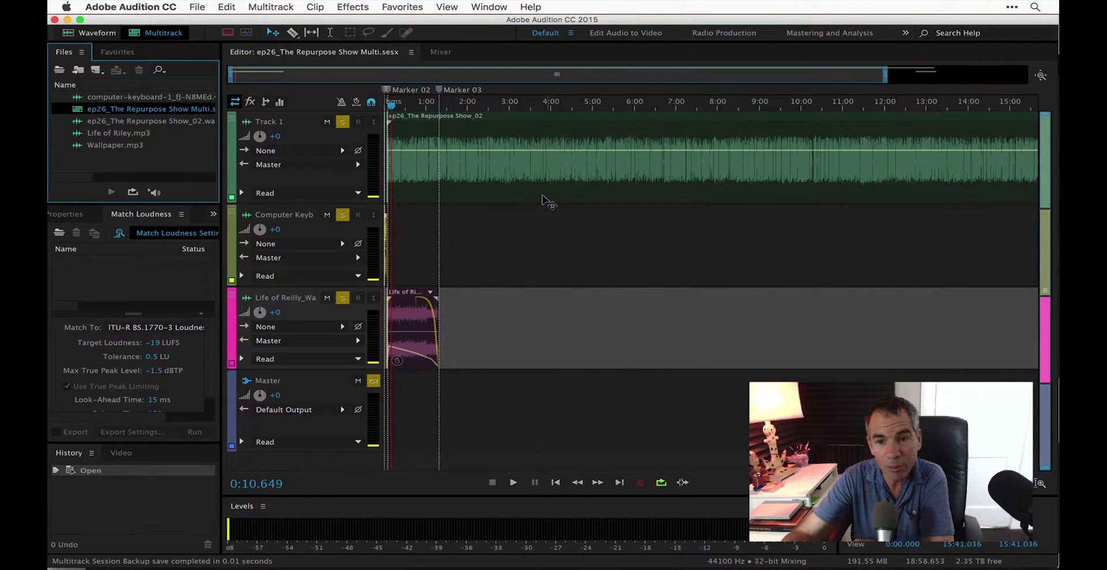
key("equal")
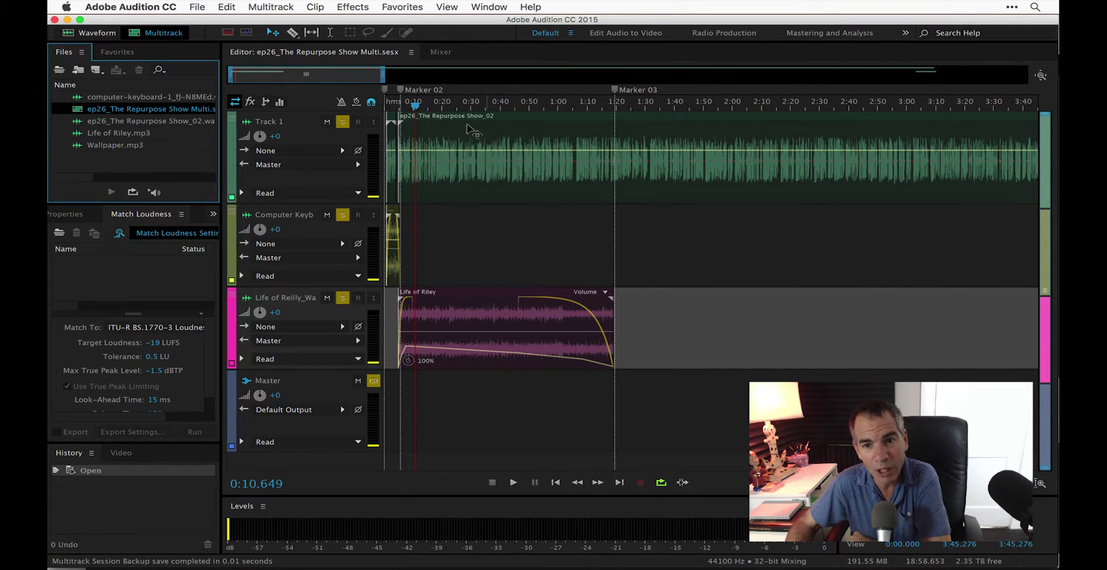
scroll(476, 113, "up", 10)
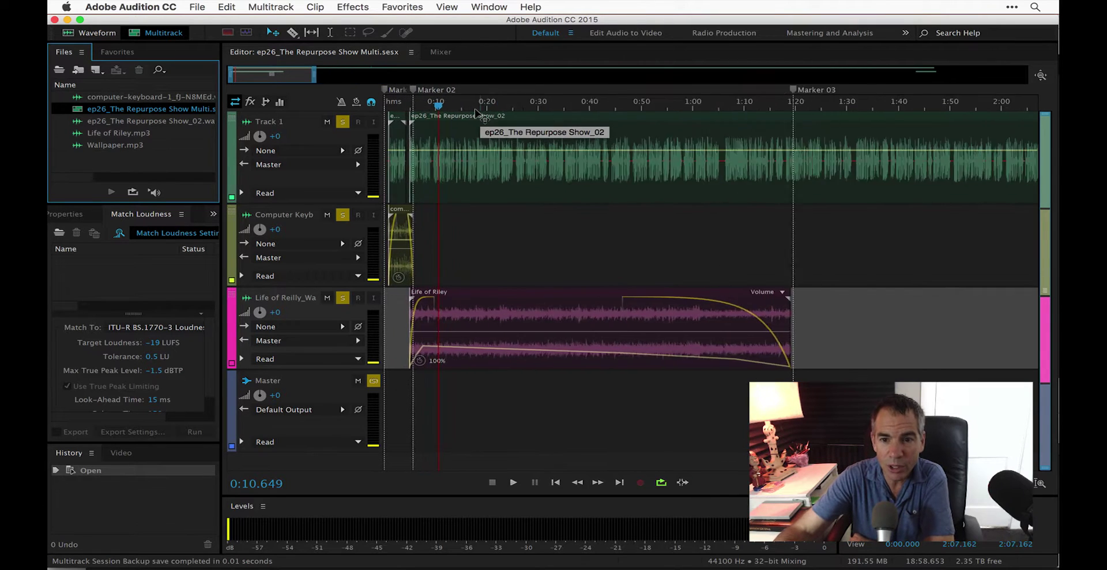
scroll(476, 113, "up", 3)
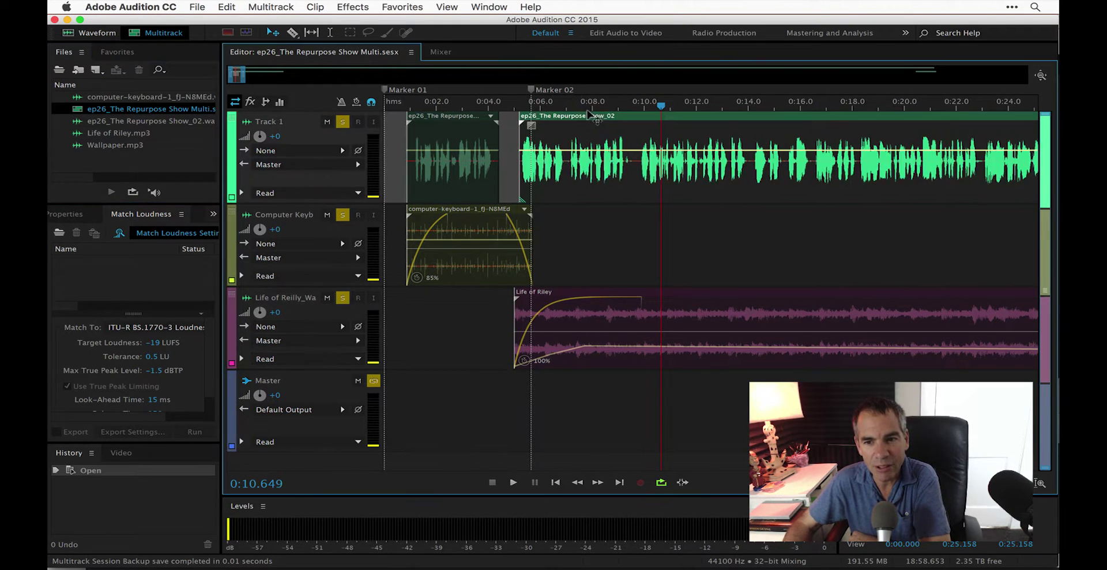
- Play the intro from near the session start, stopping around 0:06.6 where the speech begins
left_click(582, 117)
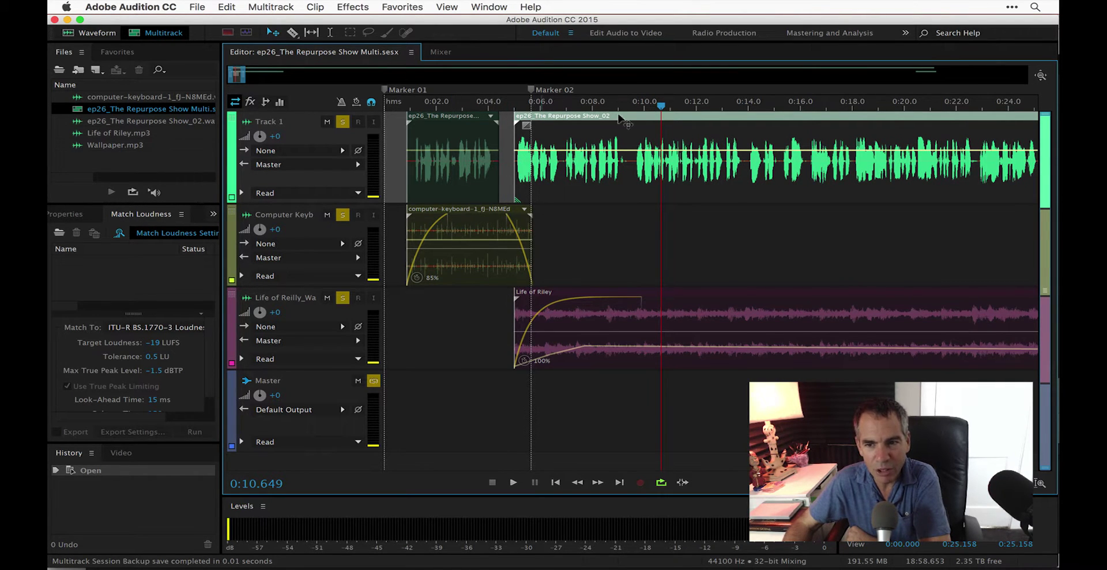
left_click_drag(661, 106, 427, 138)
key("space")
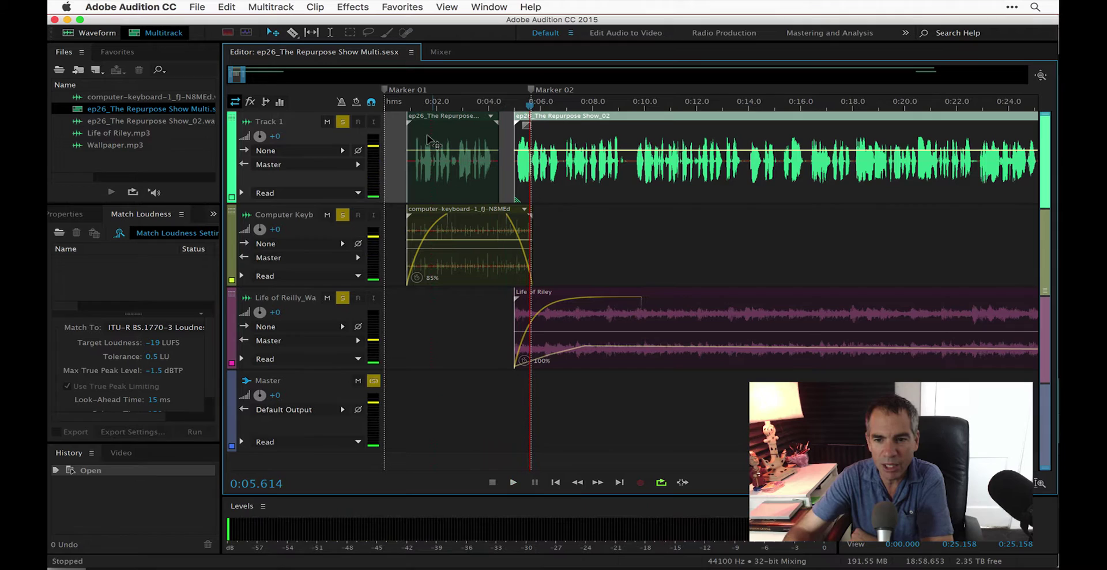
left_click(557, 278)
key("space")
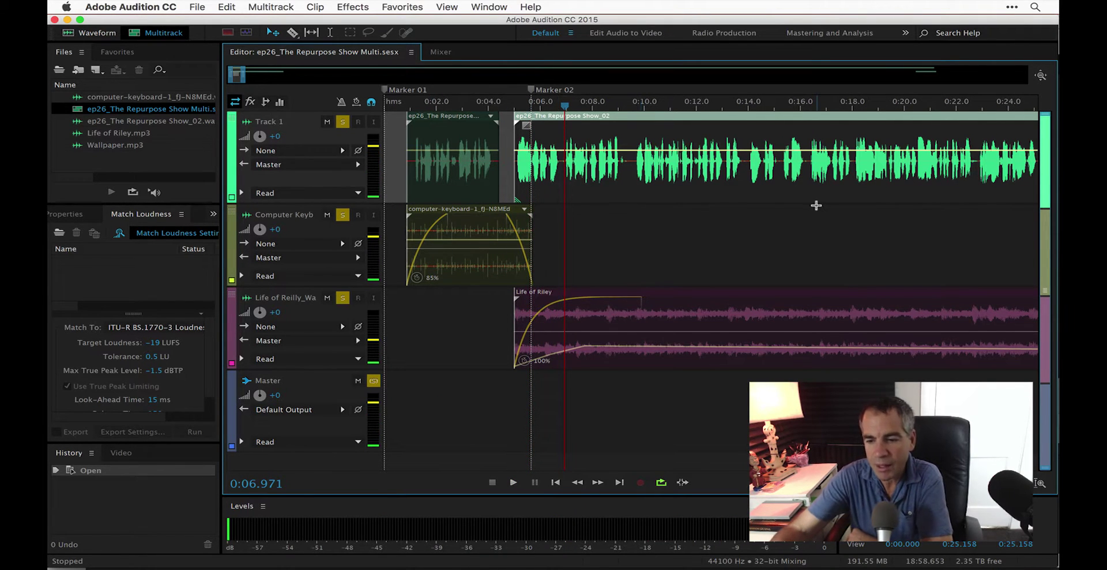
- Zoom back out to show the whole roughly 17-minute session
scroll(816, 205, "down", 1)
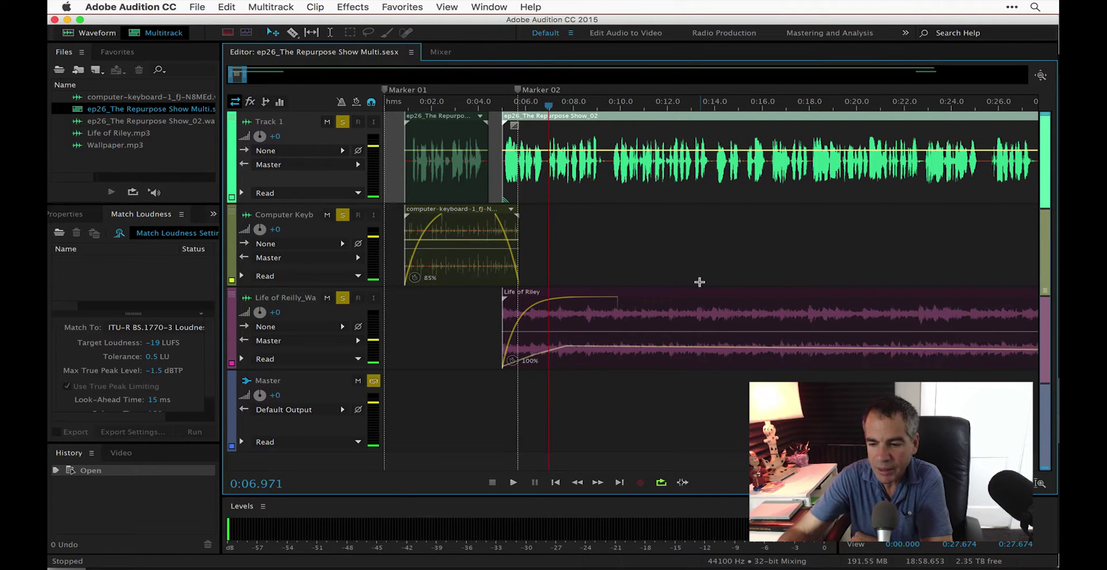
scroll(699, 282, "down", 14)
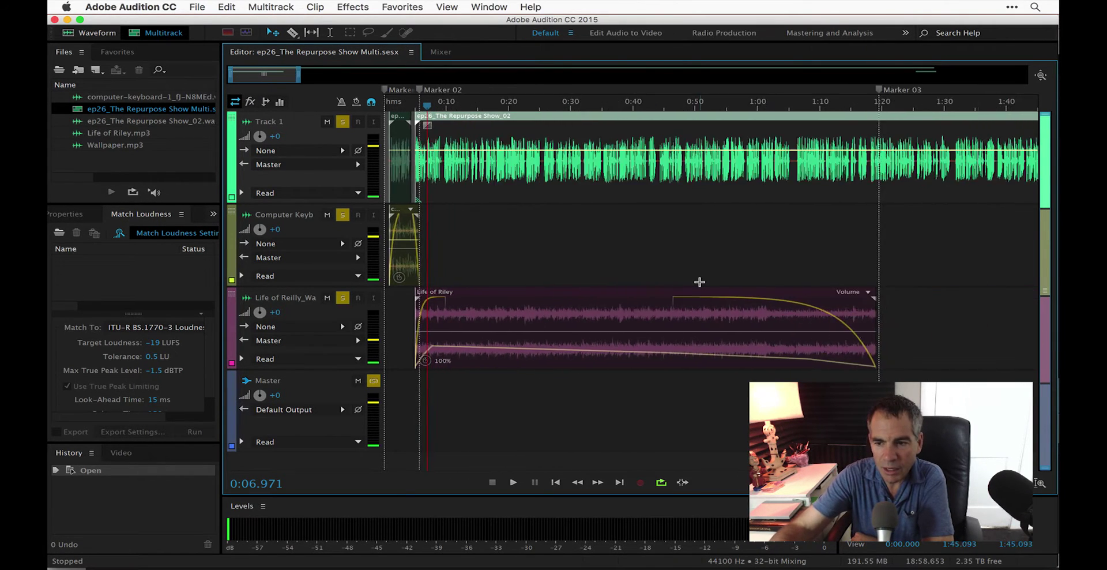
scroll(699, 282, "down", 3)
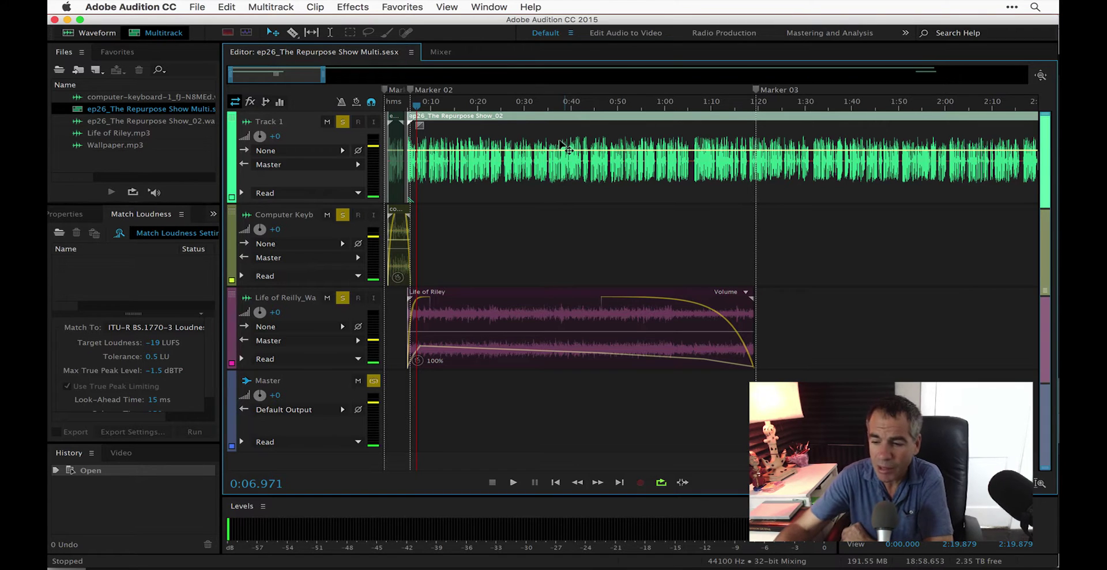
key("minus")
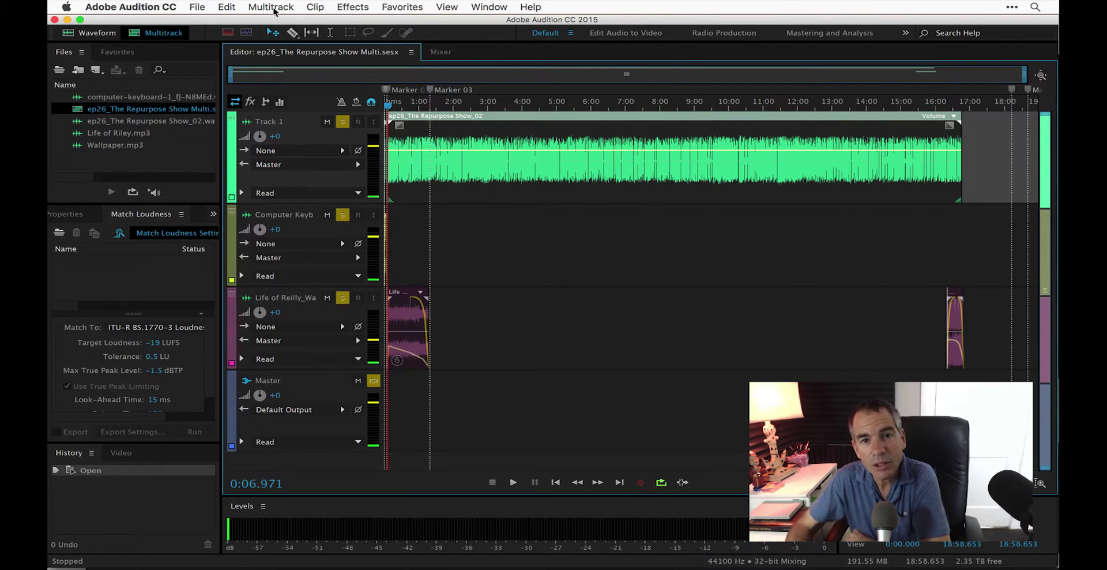
- Start a Multitrack Mixdown export of the entire session, then cancel it
left_click(201, 8)
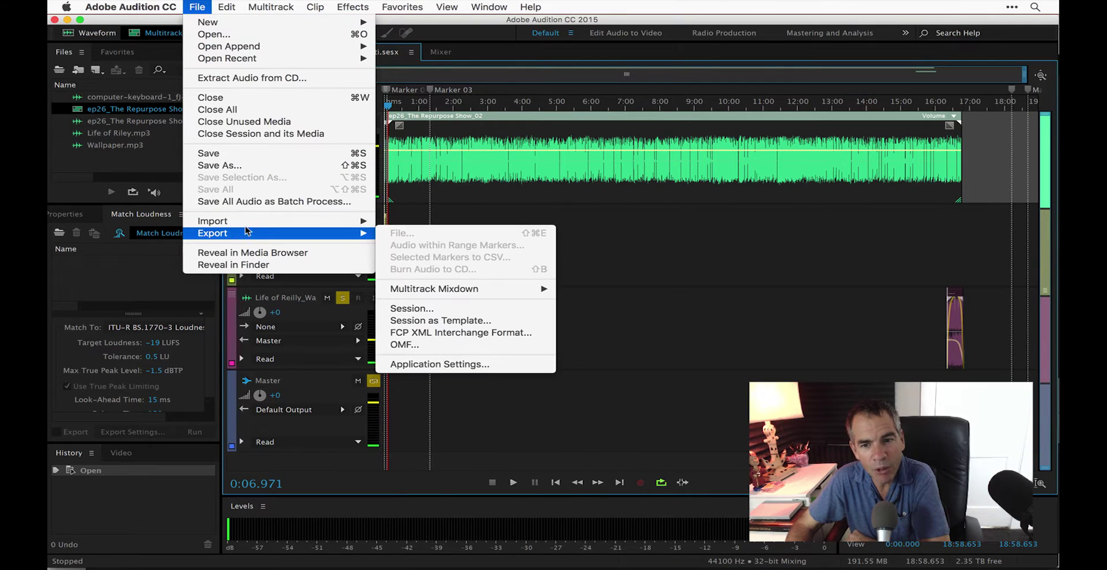
mouse_move(345, 238)
mouse_move(465, 292)
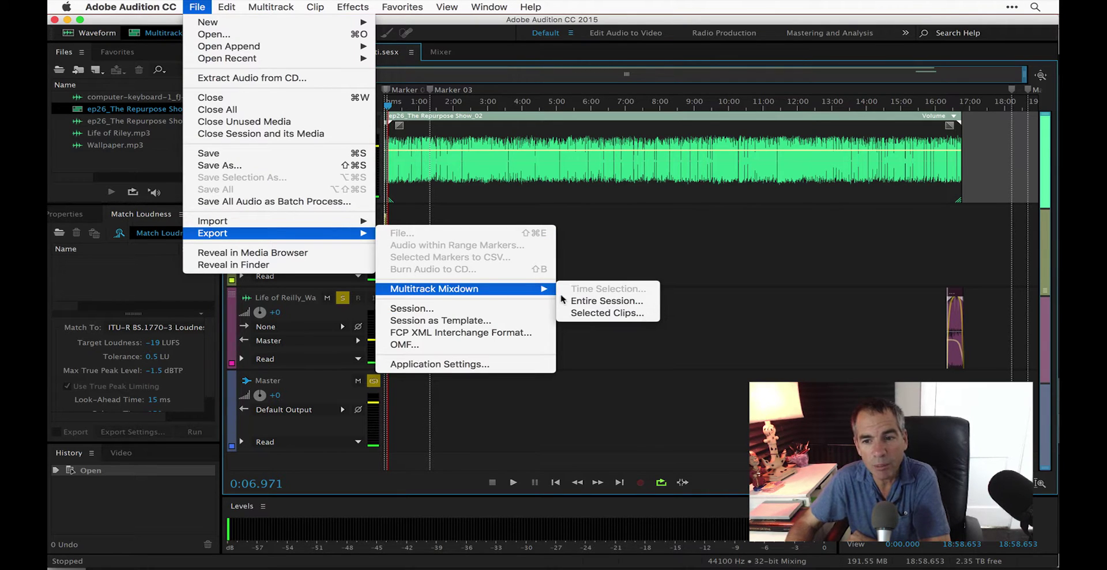
left_click(579, 304)
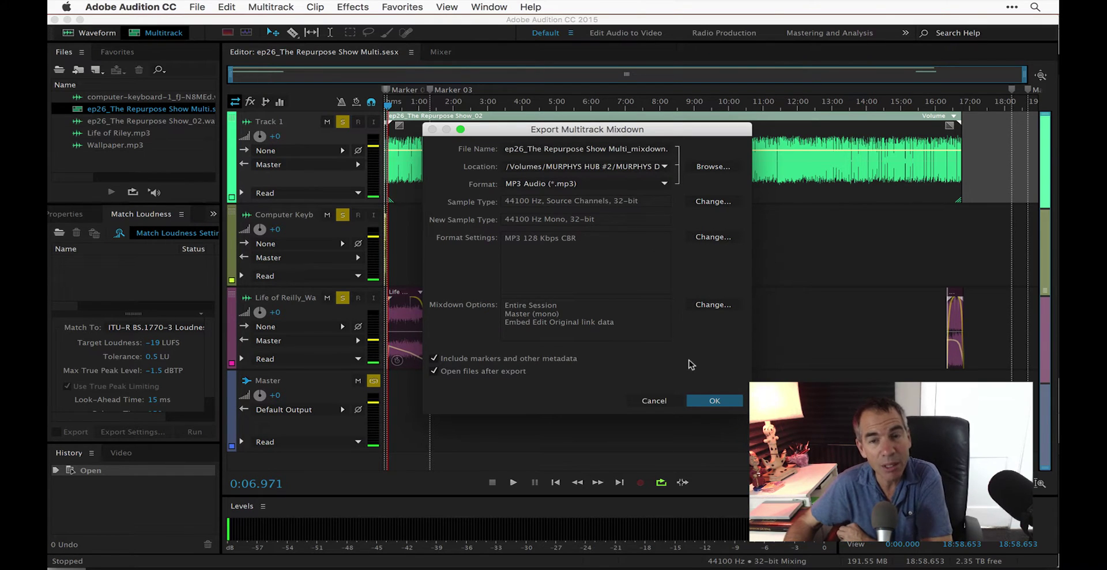
left_click(655, 400)
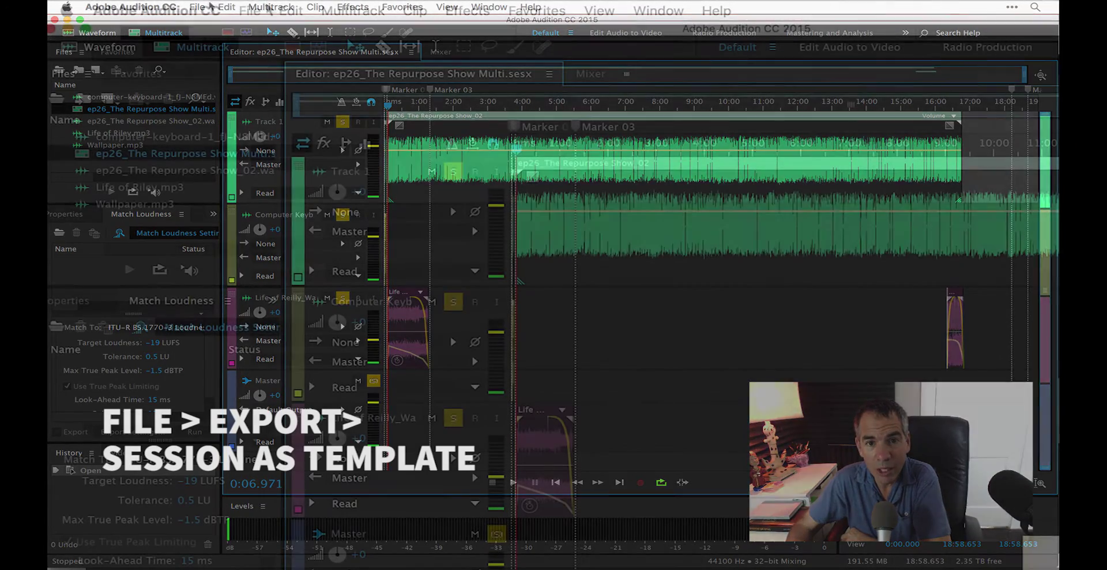
- Open the Export Session as Template dialog with markers and metadata included
left_click(209, 6)
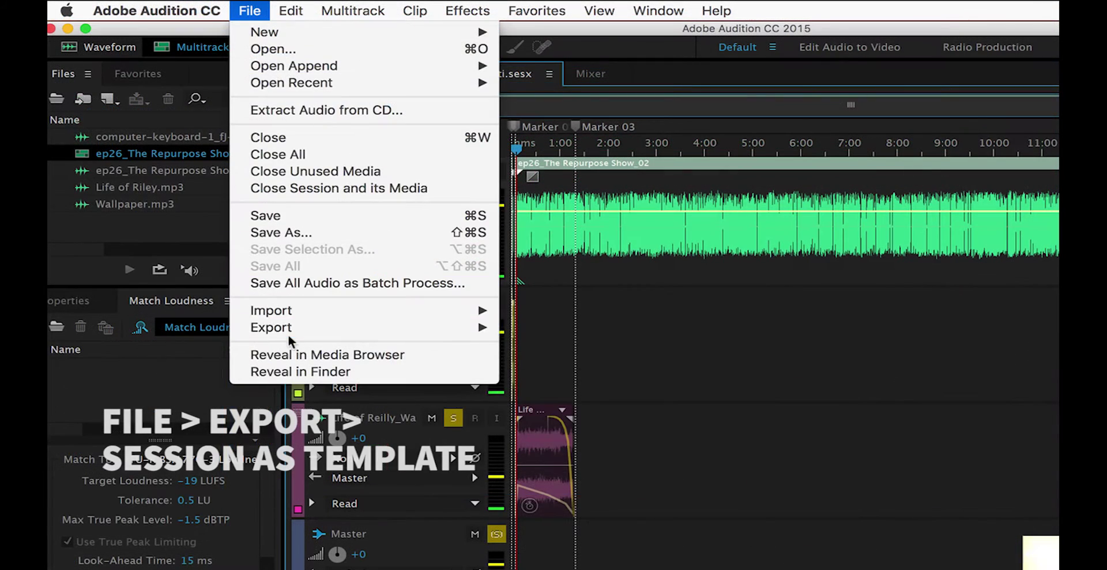
mouse_move(265, 232)
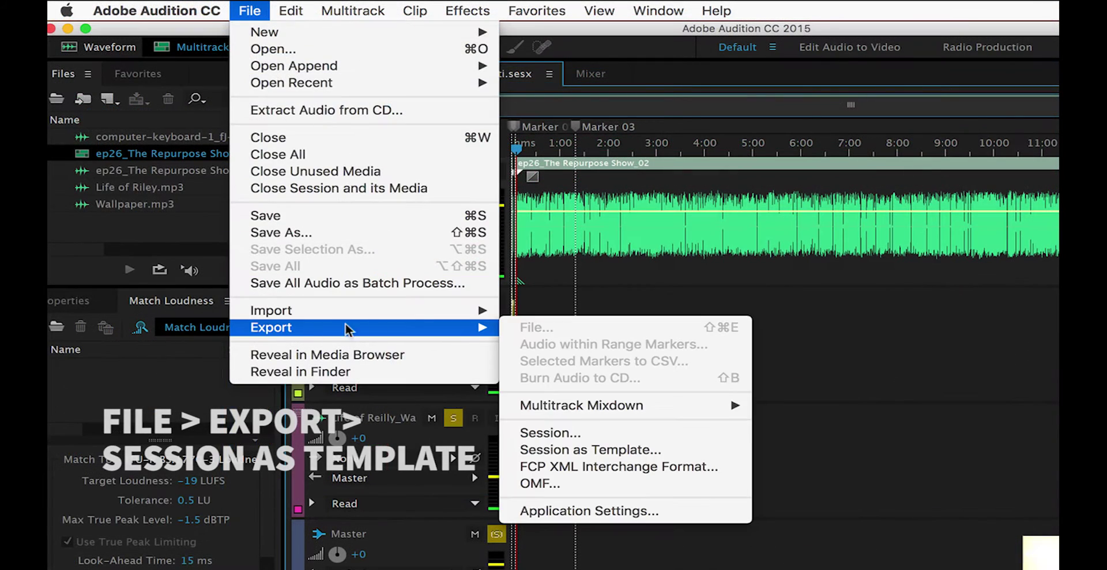
left_click(573, 453)
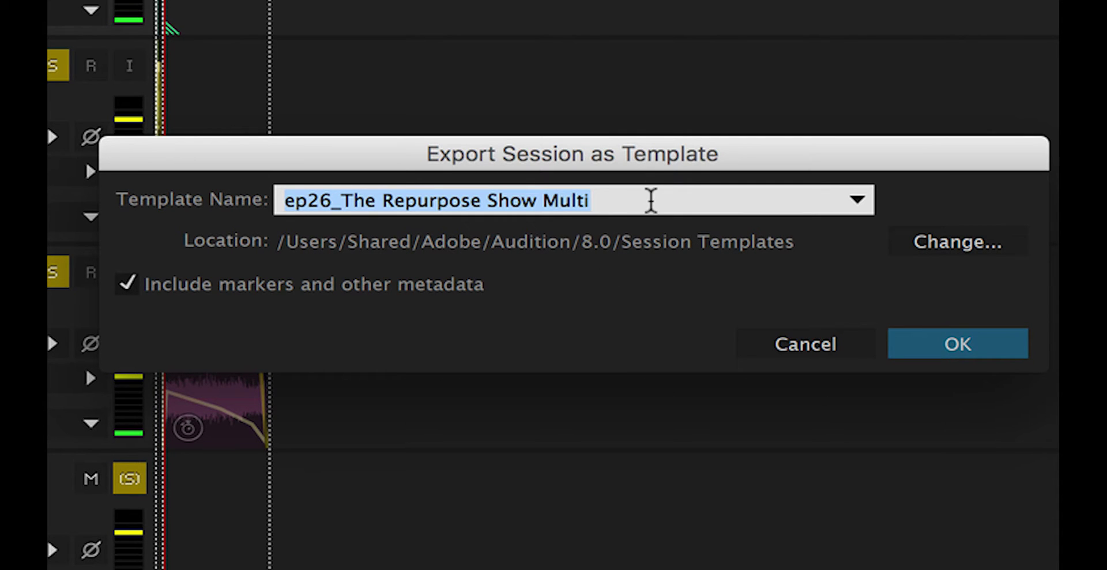
- Name the template MIKE2016, export it, and overwrite the existing MIKE2016 template
type("MIKE2016")
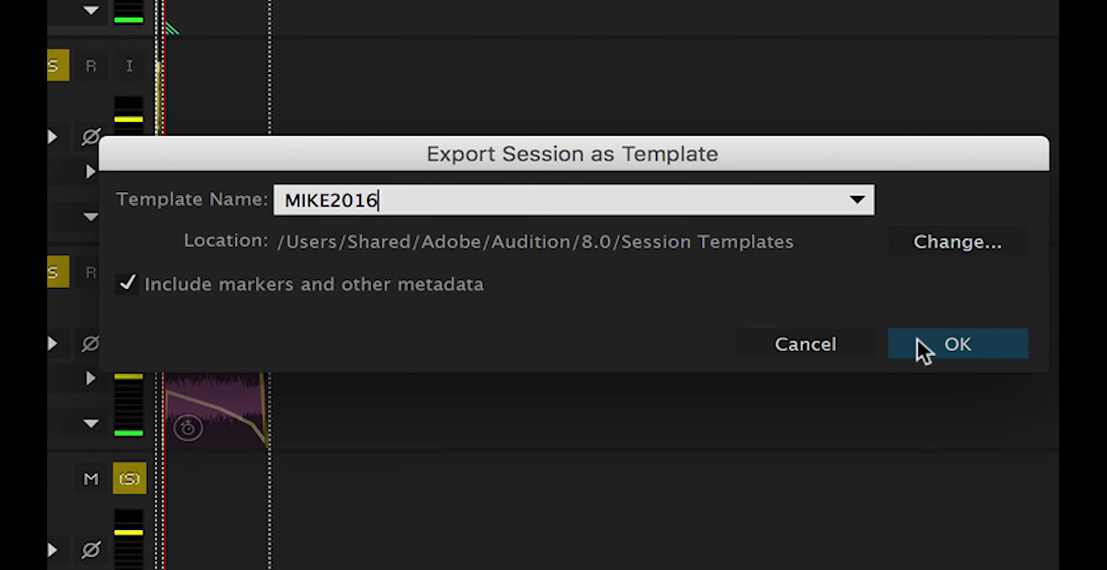
left_click(934, 346)
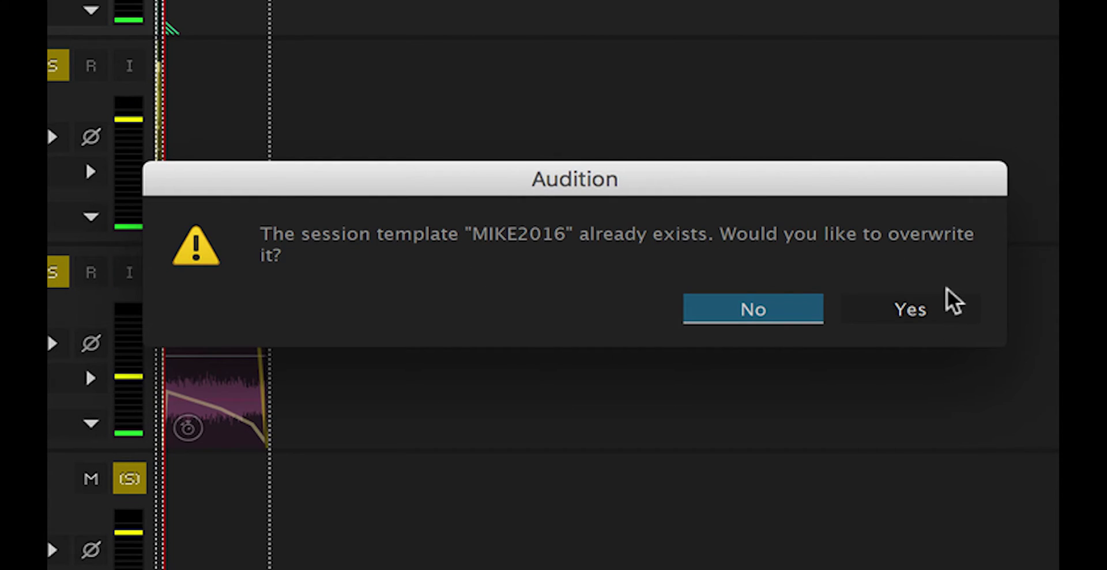
left_click(921, 312)
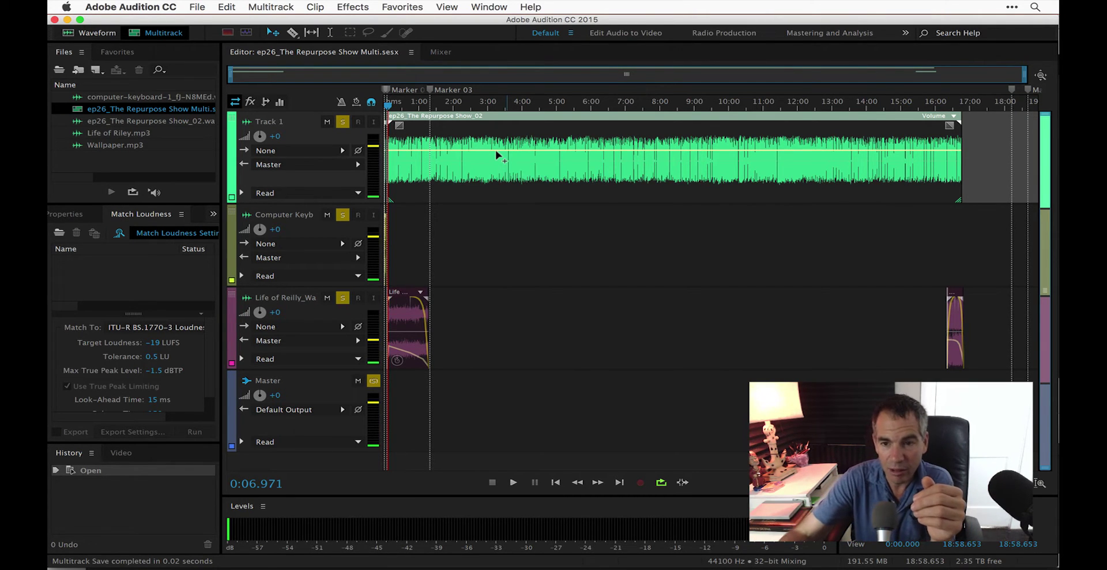
- Quit Audition, relaunch it from the Dock, and bring up the File > New options
left_click(155, 8)
left_click(139, 125)
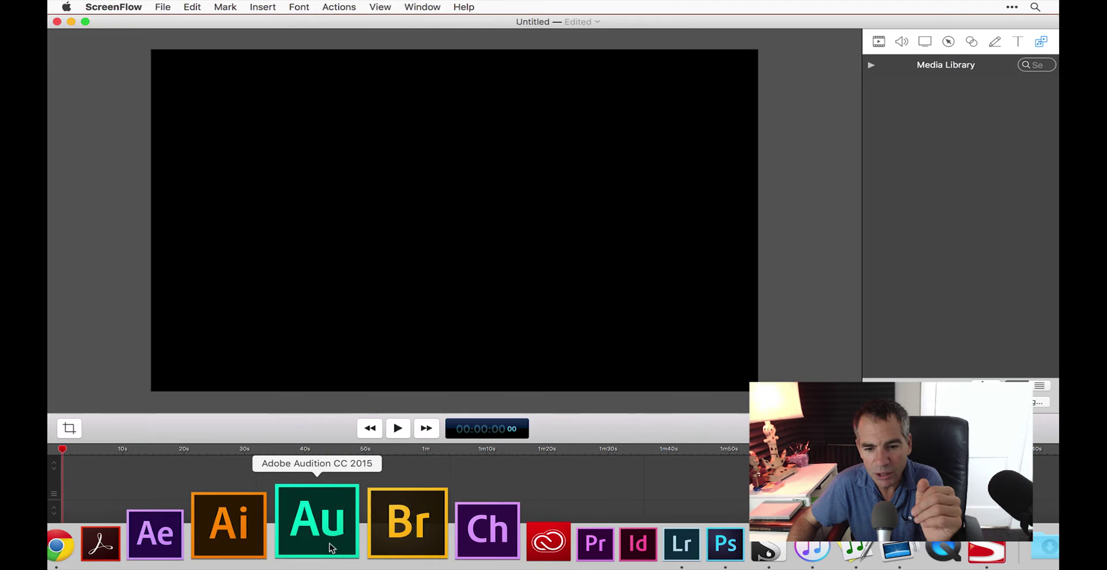
left_click(329, 541)
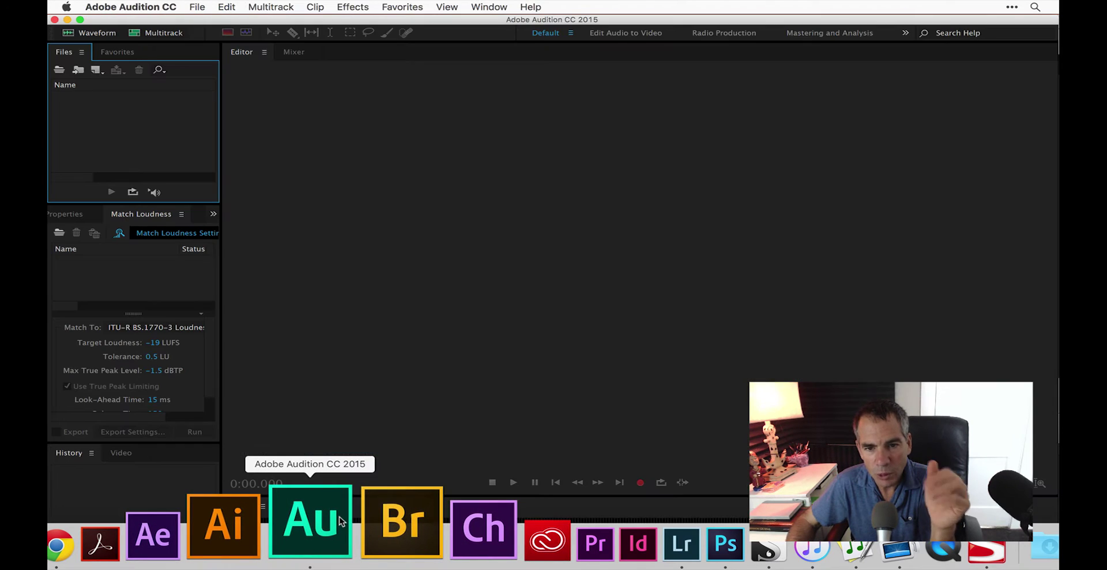
left_click(197, 7)
mouse_move(212, 61)
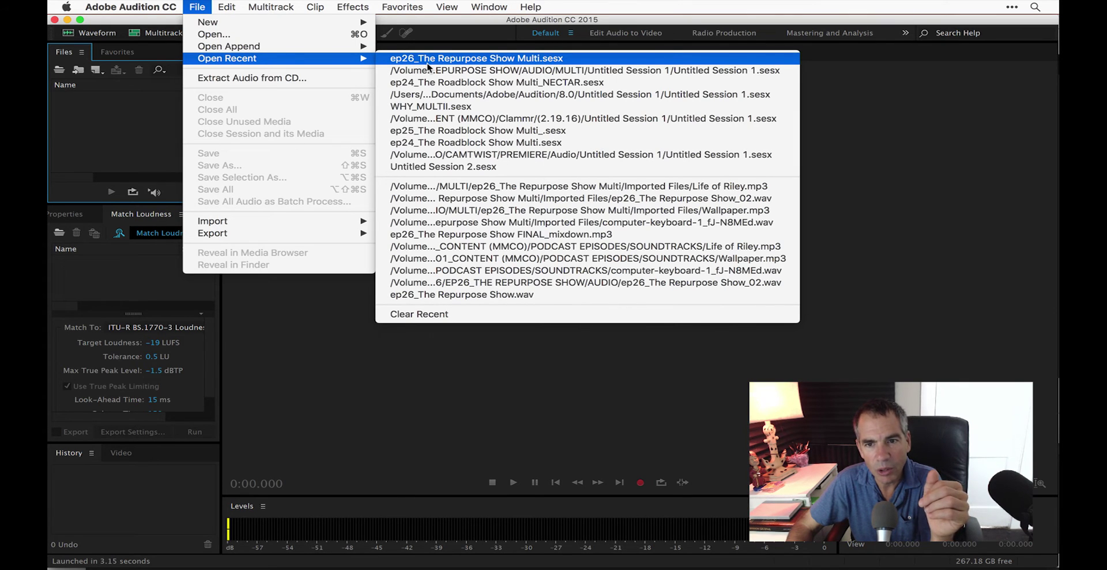
- Create a multitrack session using the MIKE2016 template, overwriting the existing Untitled Session 1
mouse_move(262, 25)
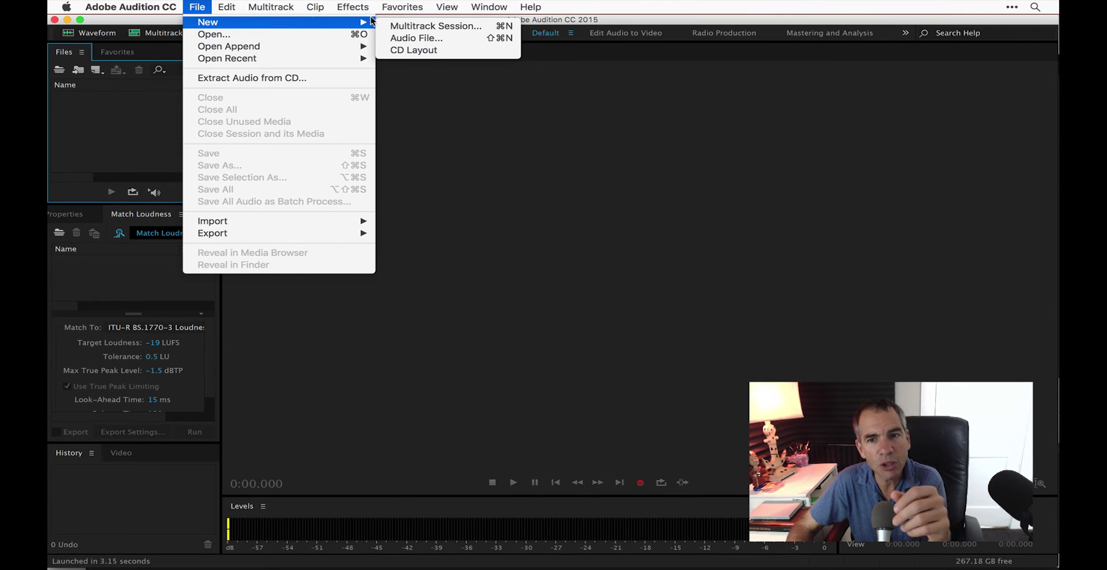
left_click(415, 27)
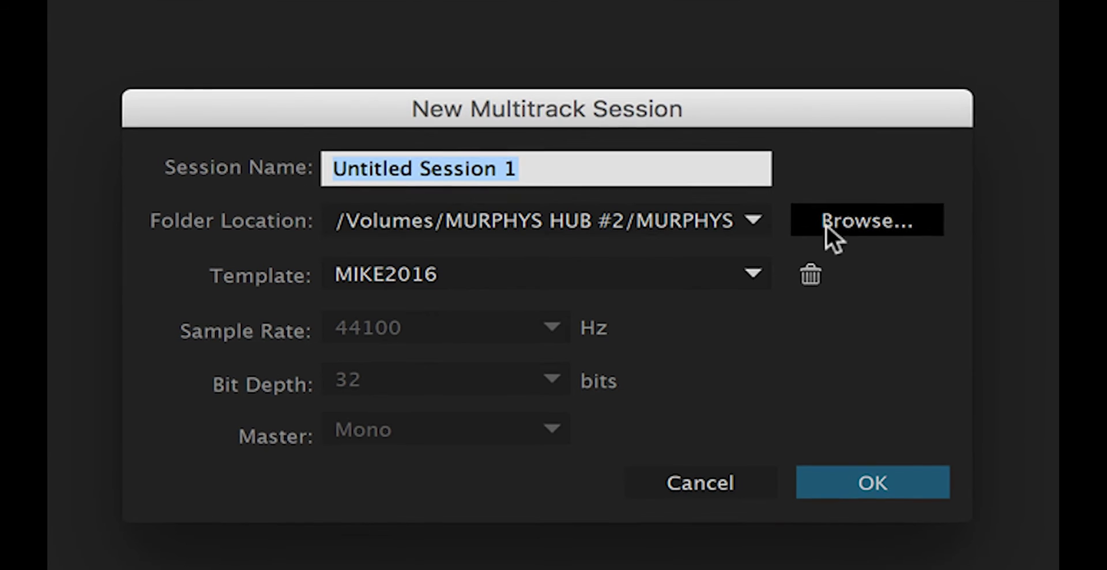
left_click(665, 261)
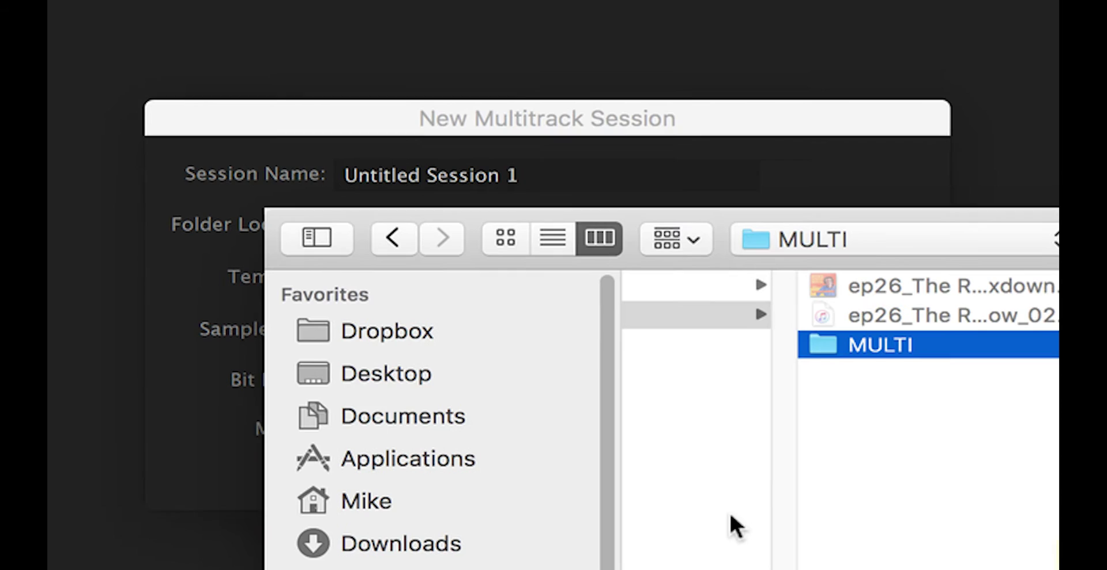
key("Return")
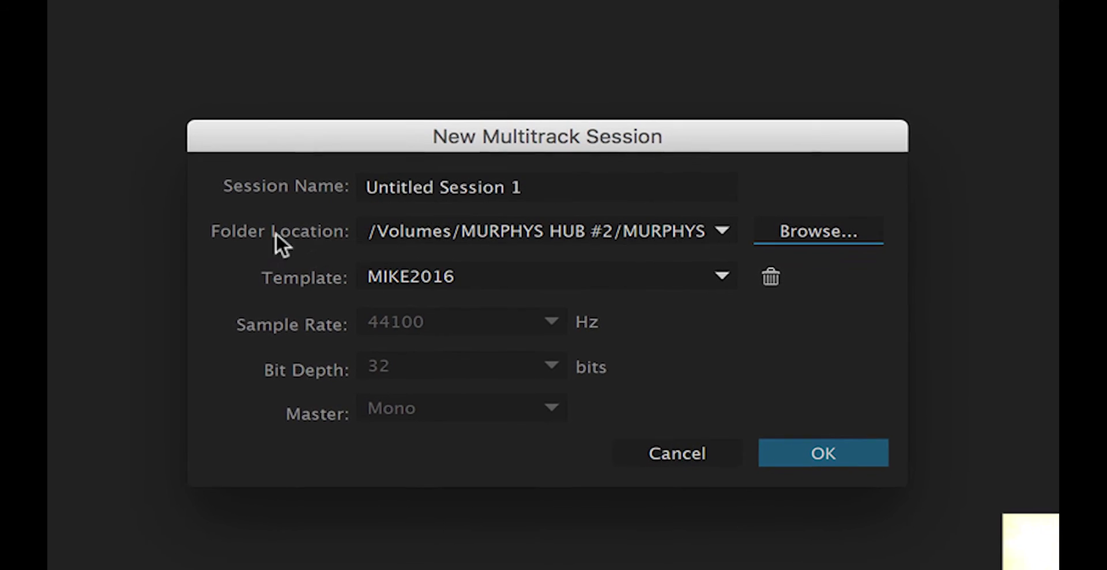
left_click(723, 276)
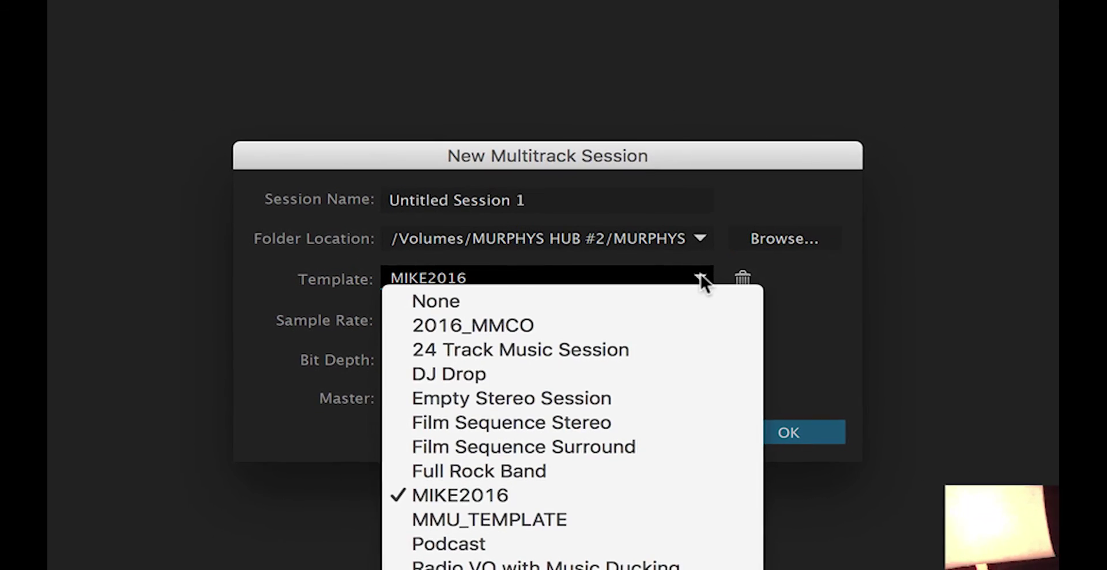
left_click(447, 495)
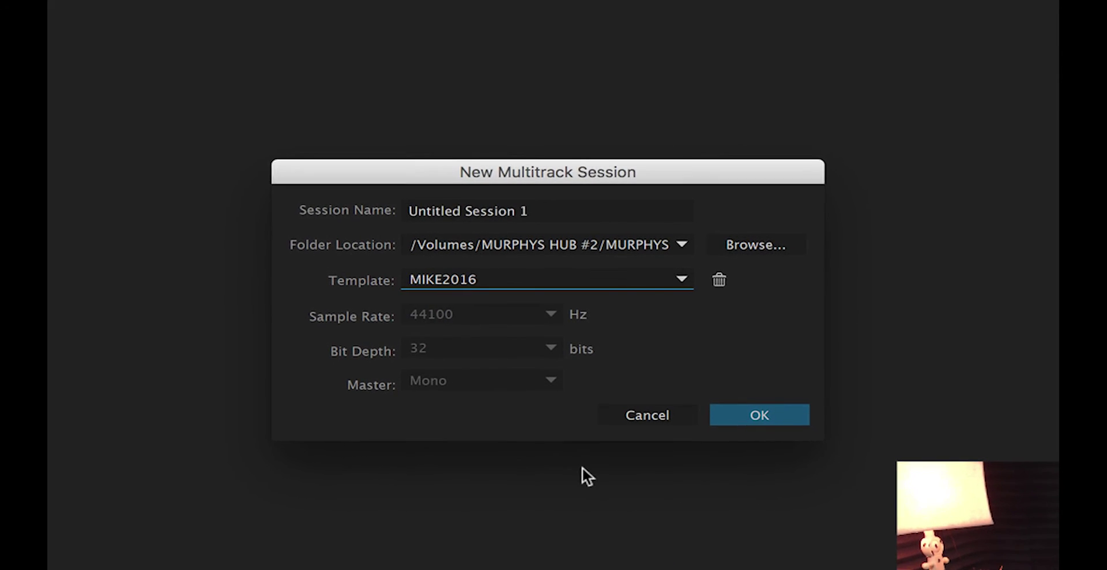
left_click(760, 411)
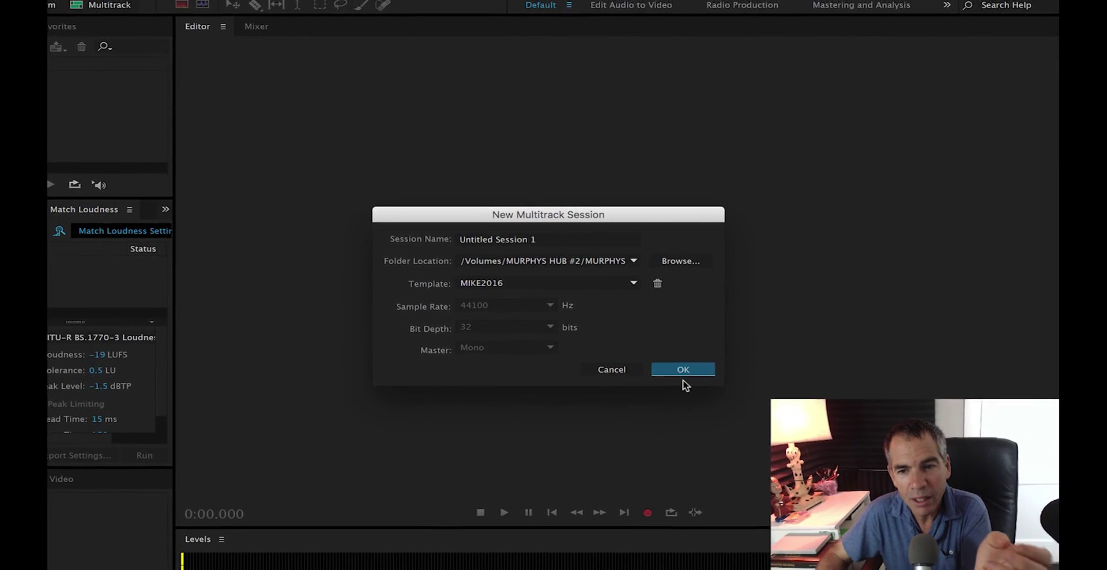
left_click(683, 371)
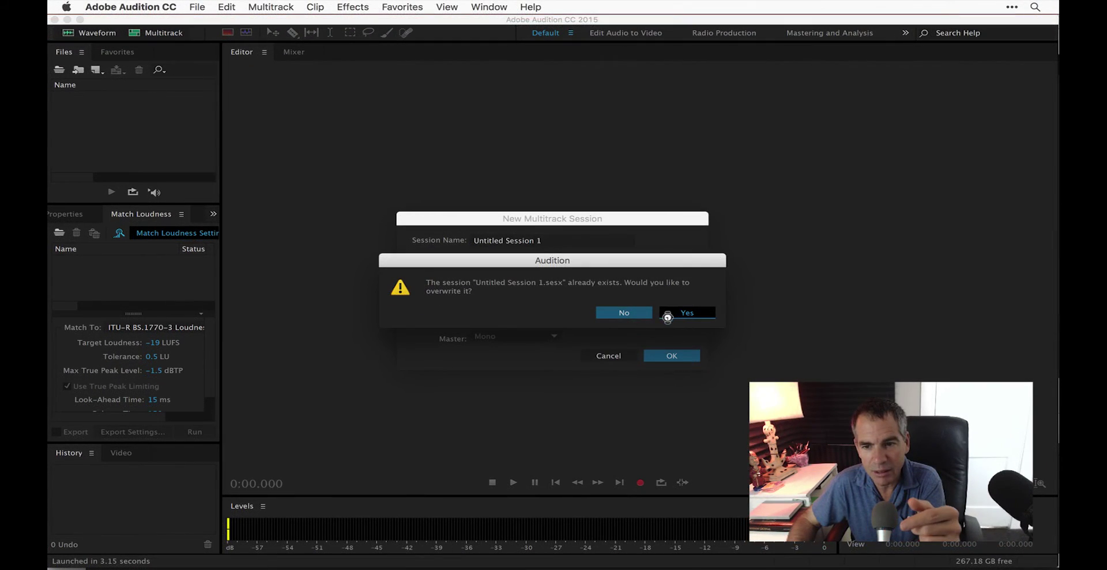
left_click(667, 316)
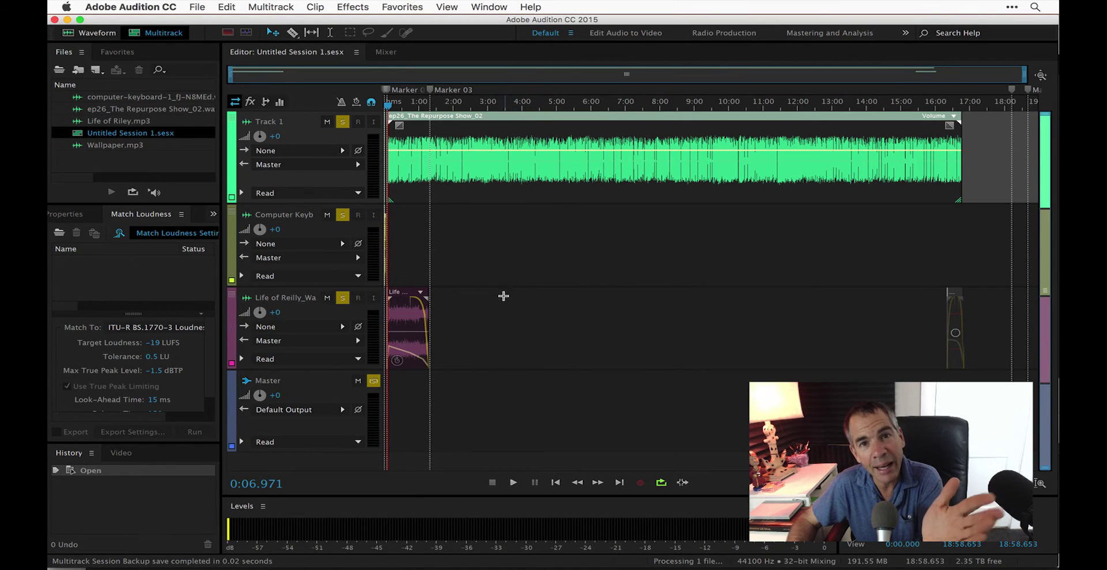
- Delete the ep26 clip from Track 1 and drag ep26_The Repurpose Show_02 from Files back onto it
left_click(533, 116)
key("Delete")
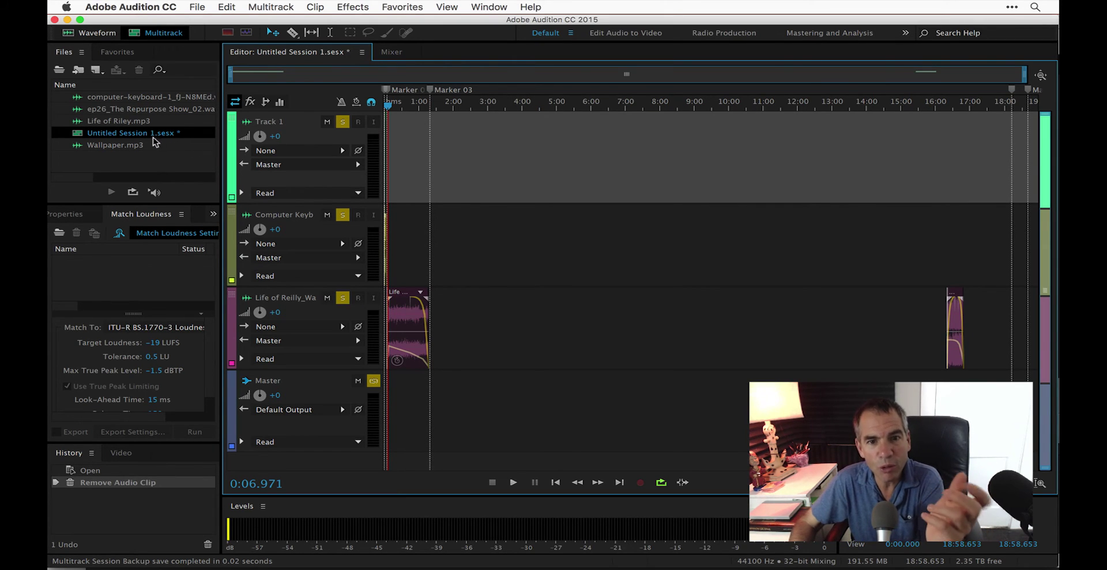
left_click(161, 108)
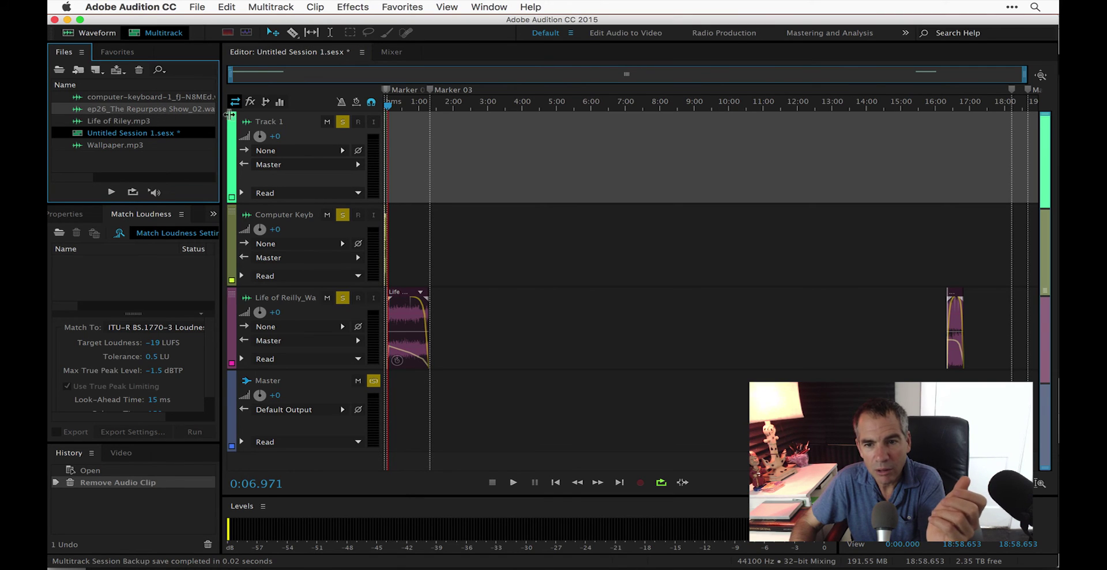
left_click_drag(142, 113, 404, 137)
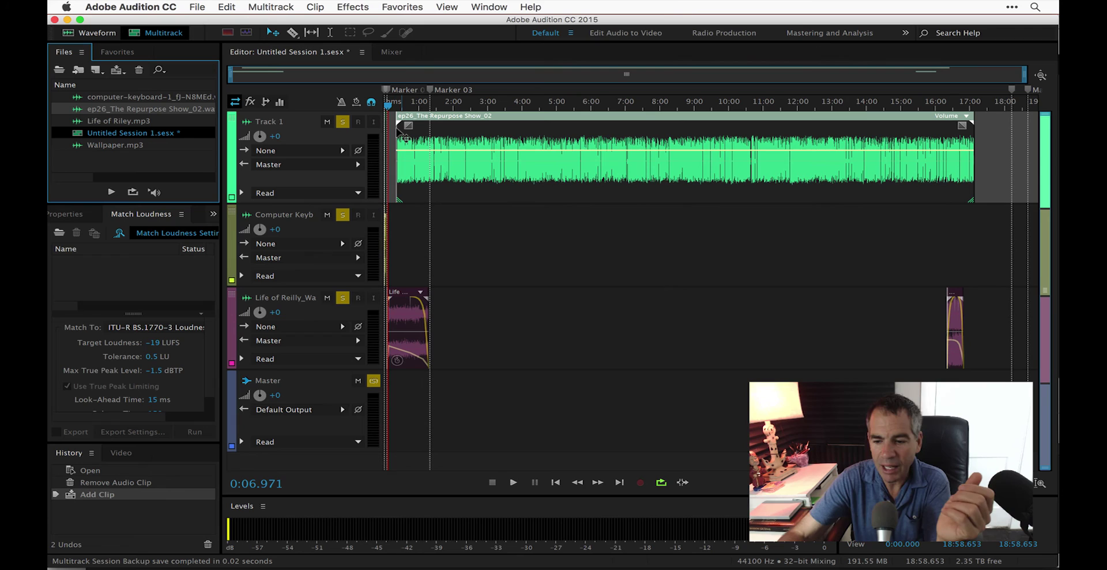